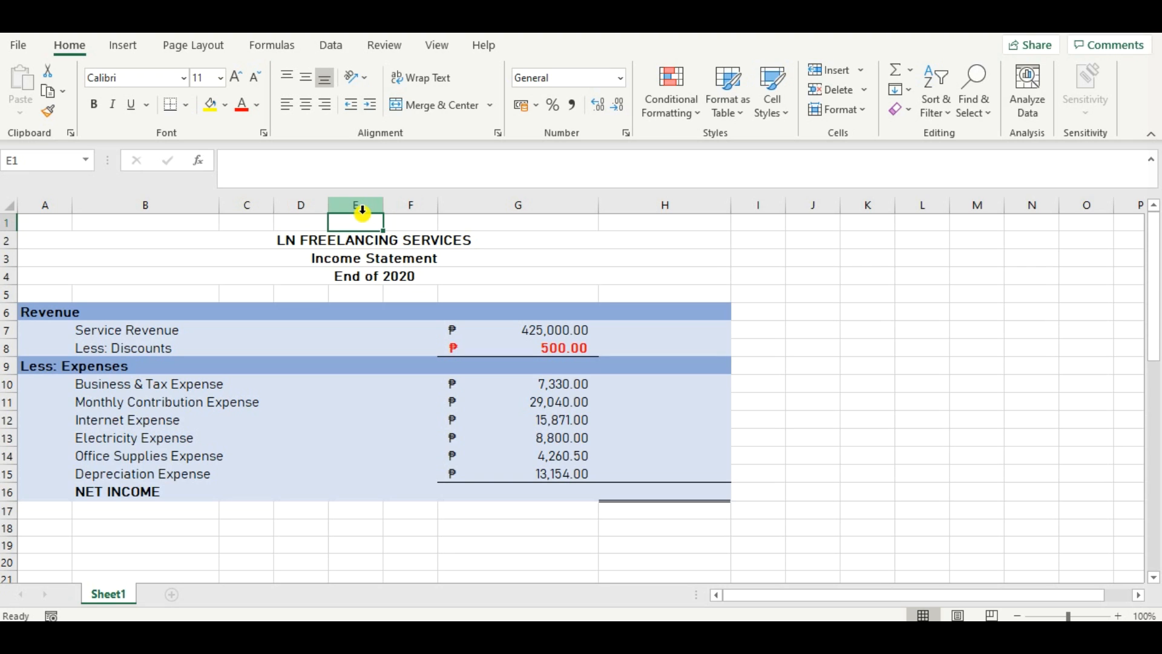
Step: Review the income statement's company name, title and period lines, along with the Revenue section heading
left_click(344, 239)
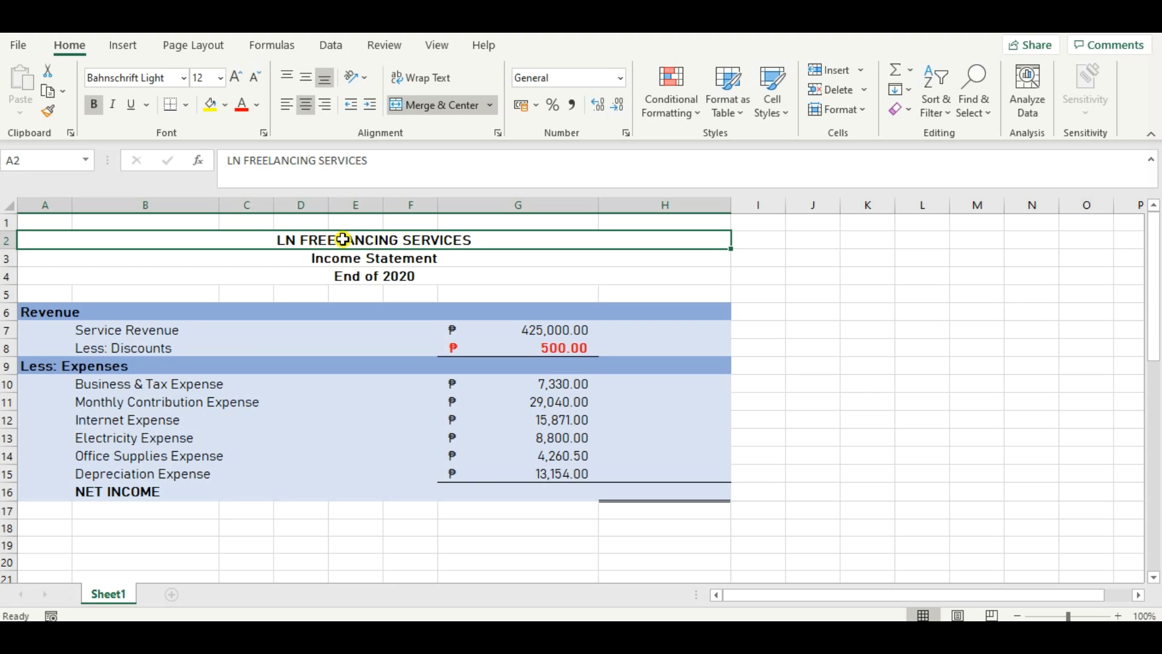
left_click(349, 259)
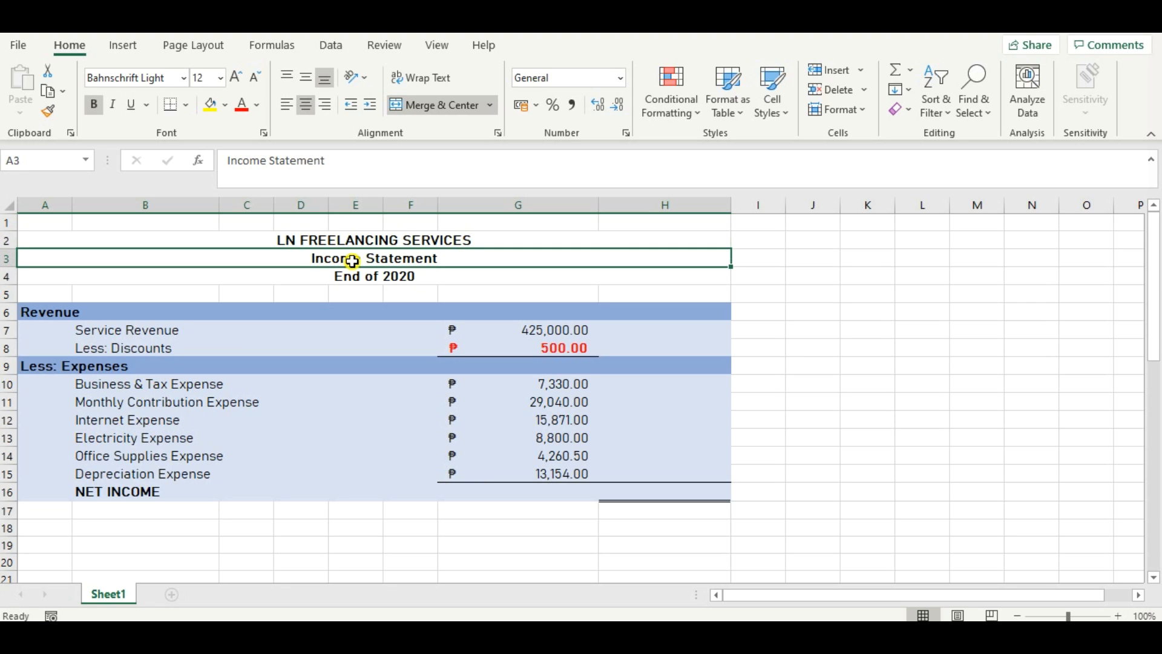
left_click(394, 279)
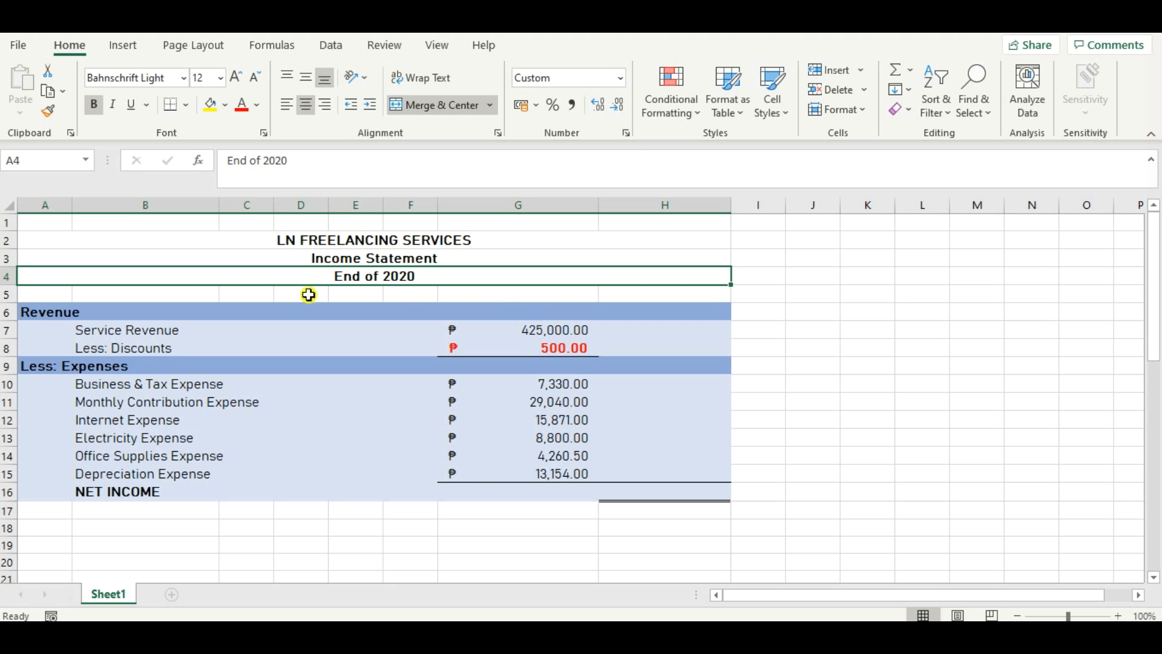
left_click(51, 313)
Step: Compare the Service Revenue and Discounts amounts in the worksheet with the closing entries in the journal photo open in Photos
left_click(438, 633)
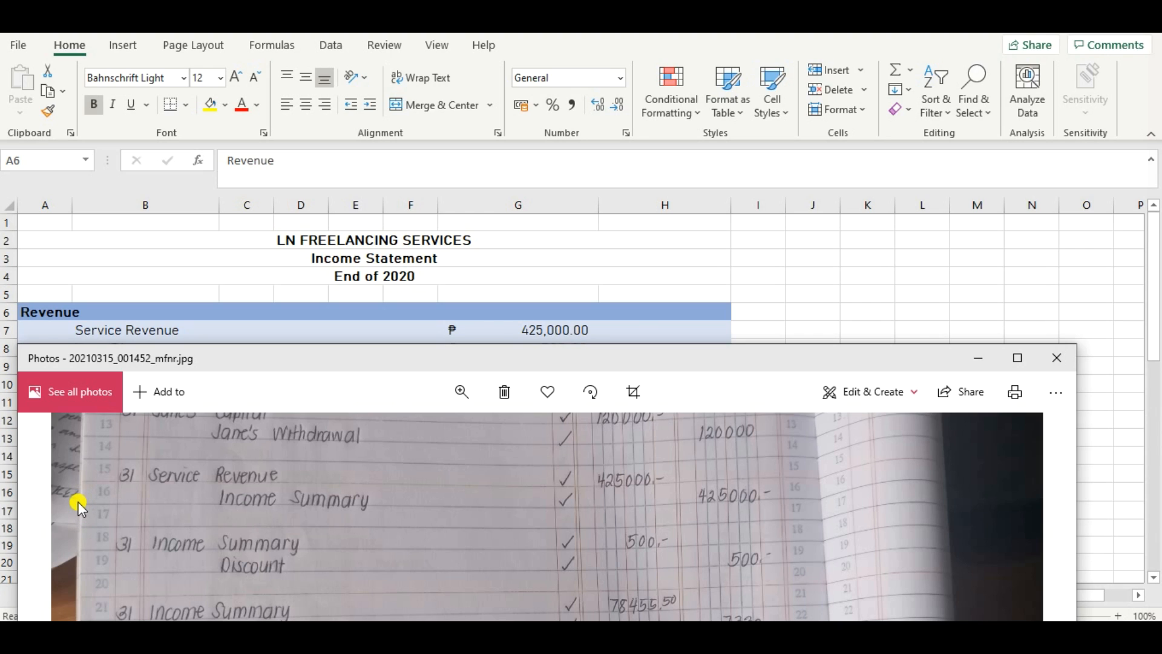
left_click(420, 303)
key("Down")
key("Down")
key("Down")
key("Down")
key("Down")
key("Down")
key("Down")
key("Down")
key("Down")
key("Down")
key("Down")
key("Down")
key("Down")
key("Down")
key("Down")
key("Down")
key("Down")
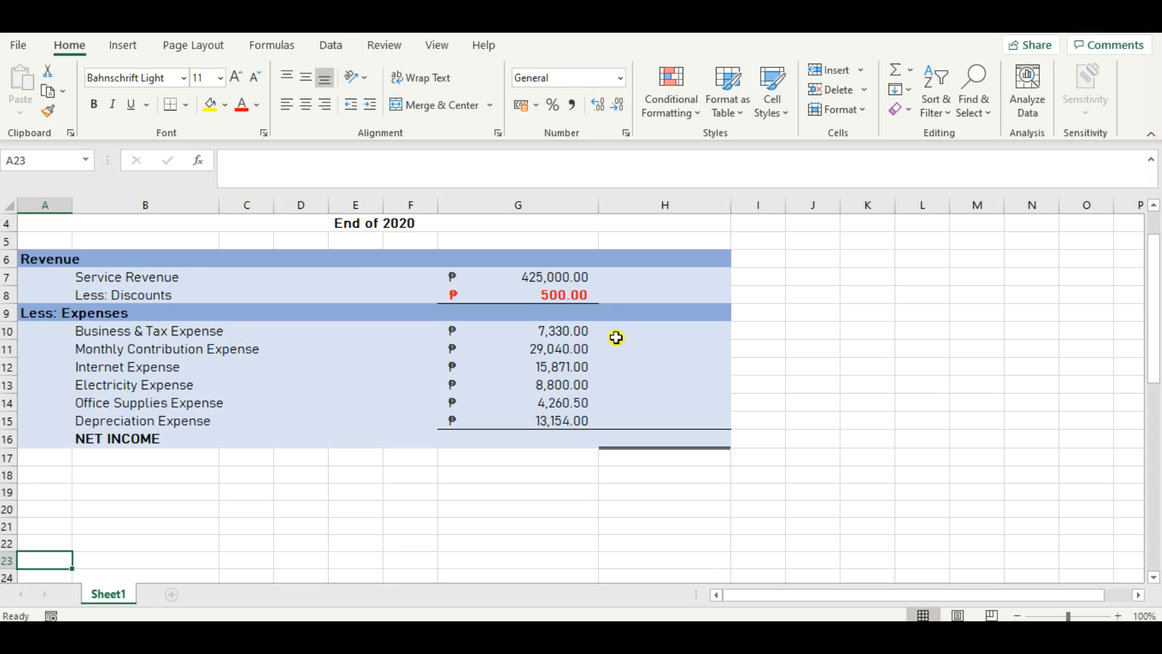
key("alt+Tab")
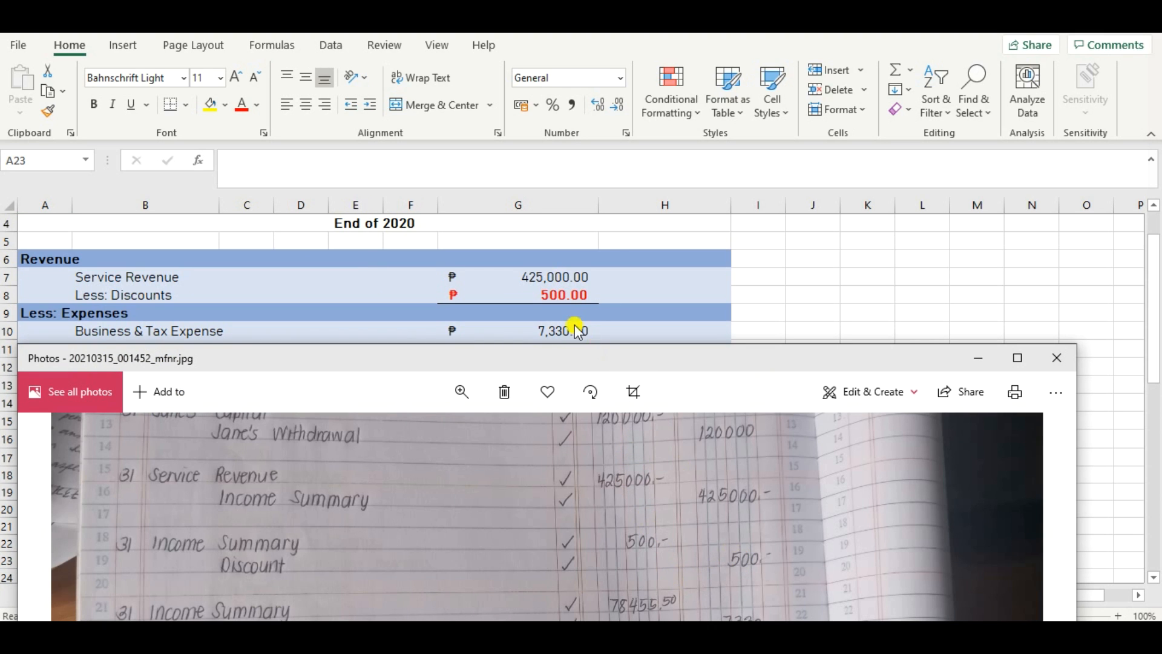
key("alt+Tab")
left_click(103, 276)
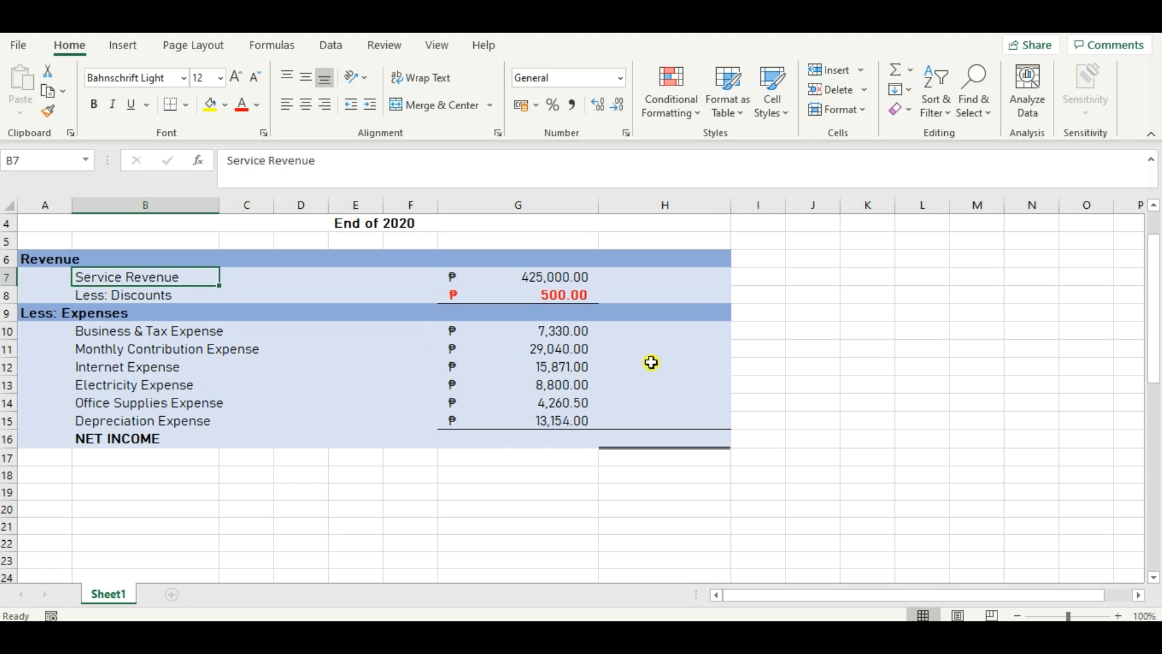
Step: Calculate revenue net of discounts in H8 with the formula =G7-G8
left_click(643, 295)
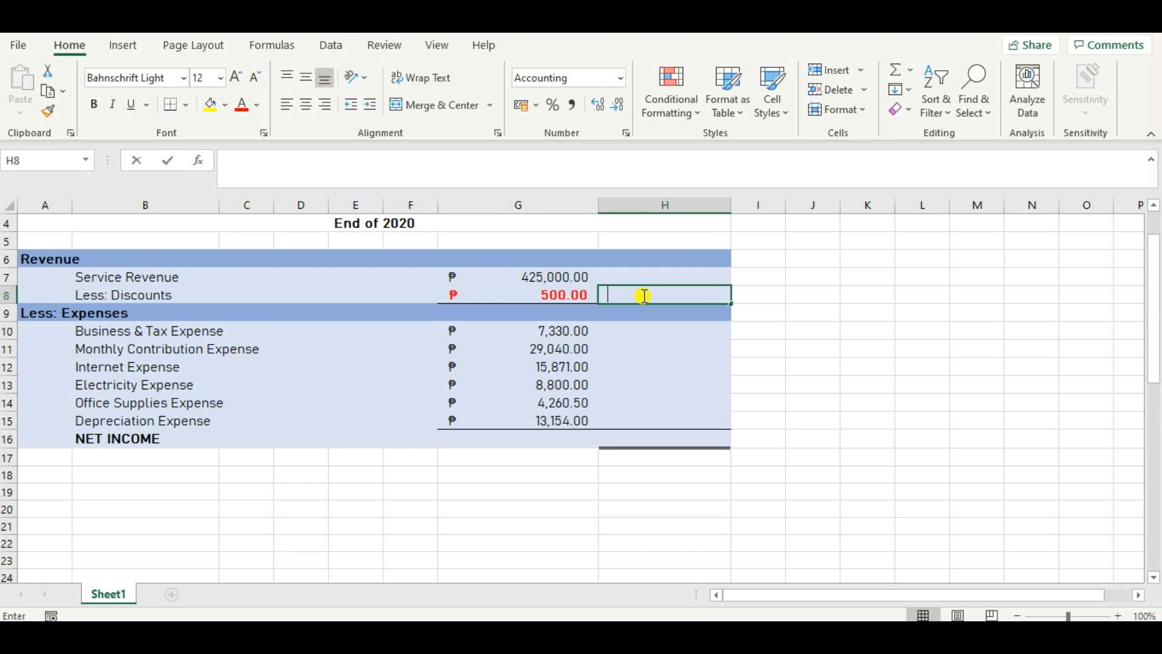
type("=")
left_click(562, 279)
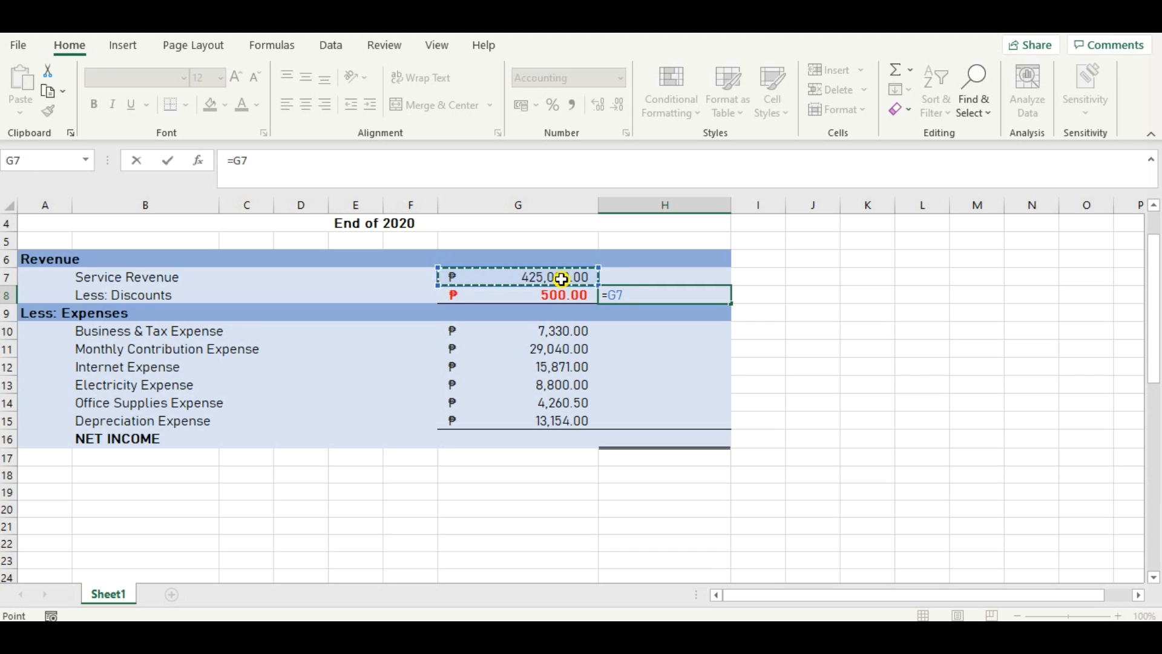
type("-")
left_click(557, 293)
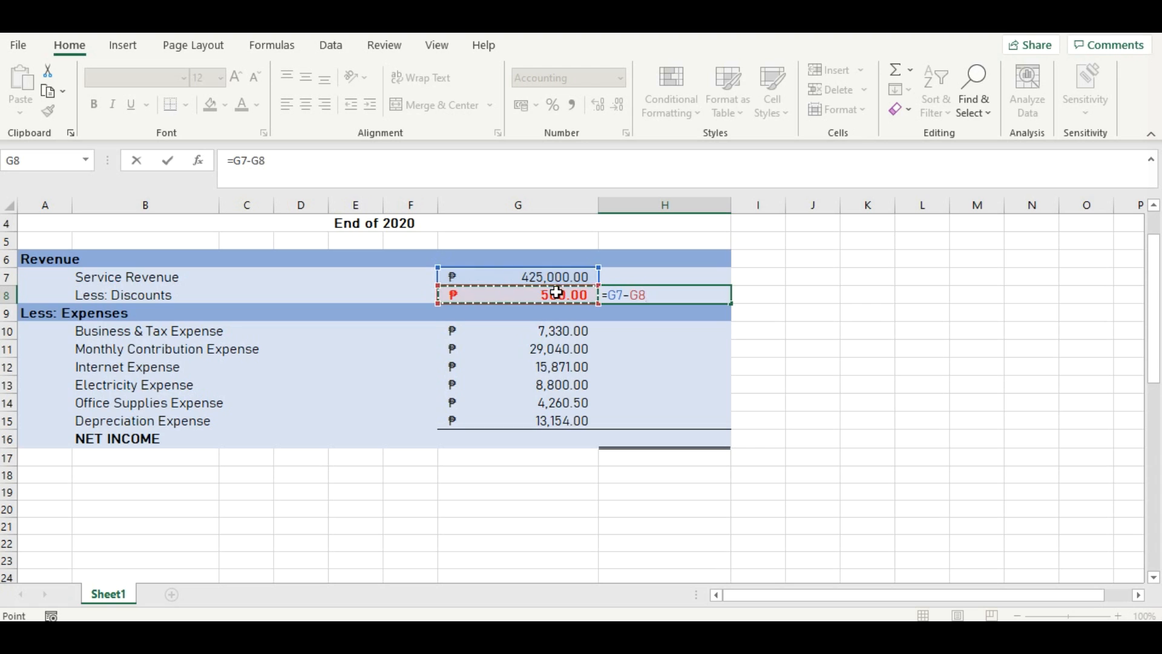
key("Return")
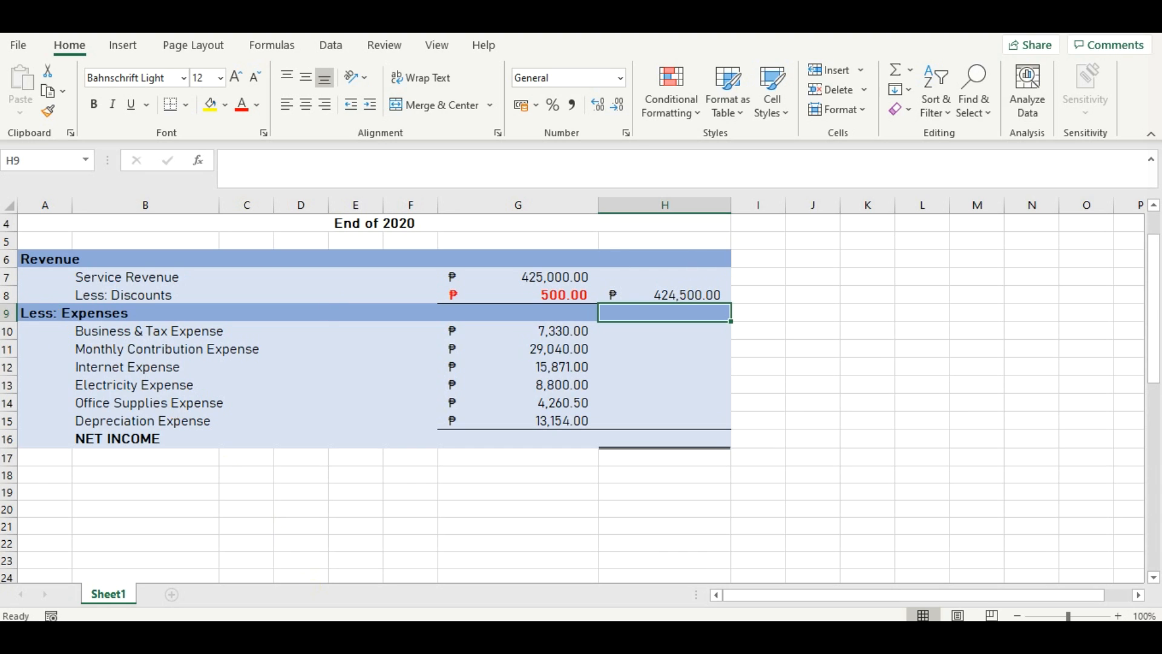
Step: Compare the worksheet's six expense lines with the Income Summary expense entries in the journal photo open in Photos
key("alt+Tab")
left_click_drag(460, 553, 474, 381)
left_click_drag(513, 573, 521, 545)
key("alt+Tab")
key("Down")
key("Down")
key("Down")
key("Down")
key("Down")
key("Down")
key("Down")
key("Down")
key("Down")
key("Down")
key("Down")
key("Down")
key("Down")
key("Down")
key("Down")
key("Down")
key("Down")
key("Down")
key("Down")
key("Down")
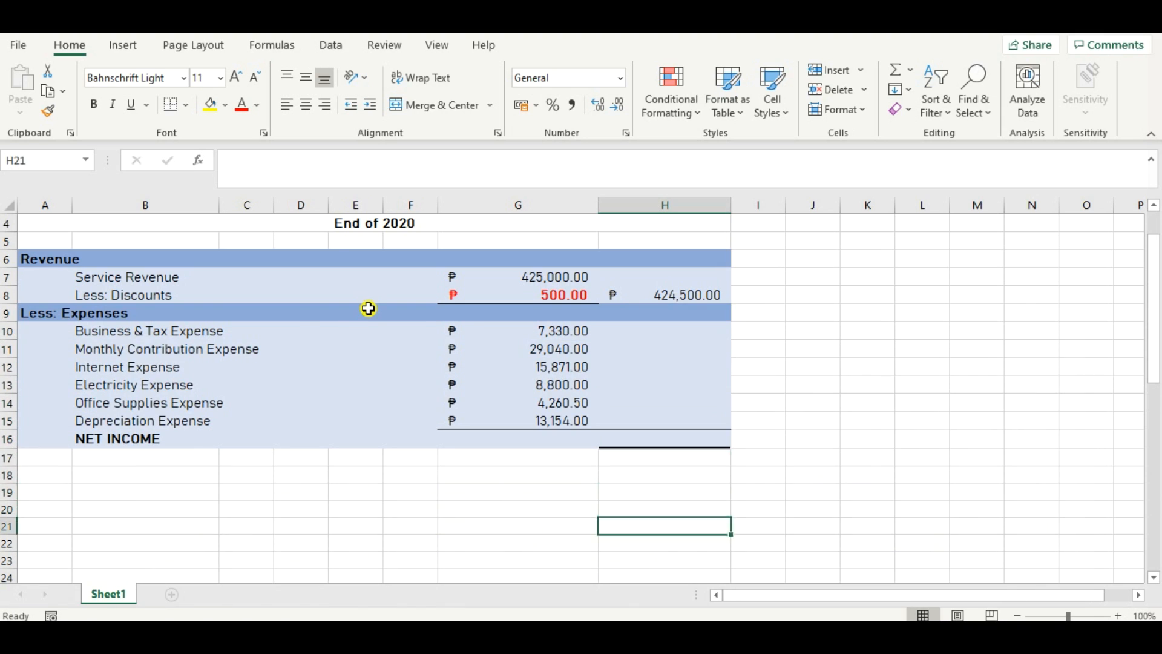
key("alt+Tab")
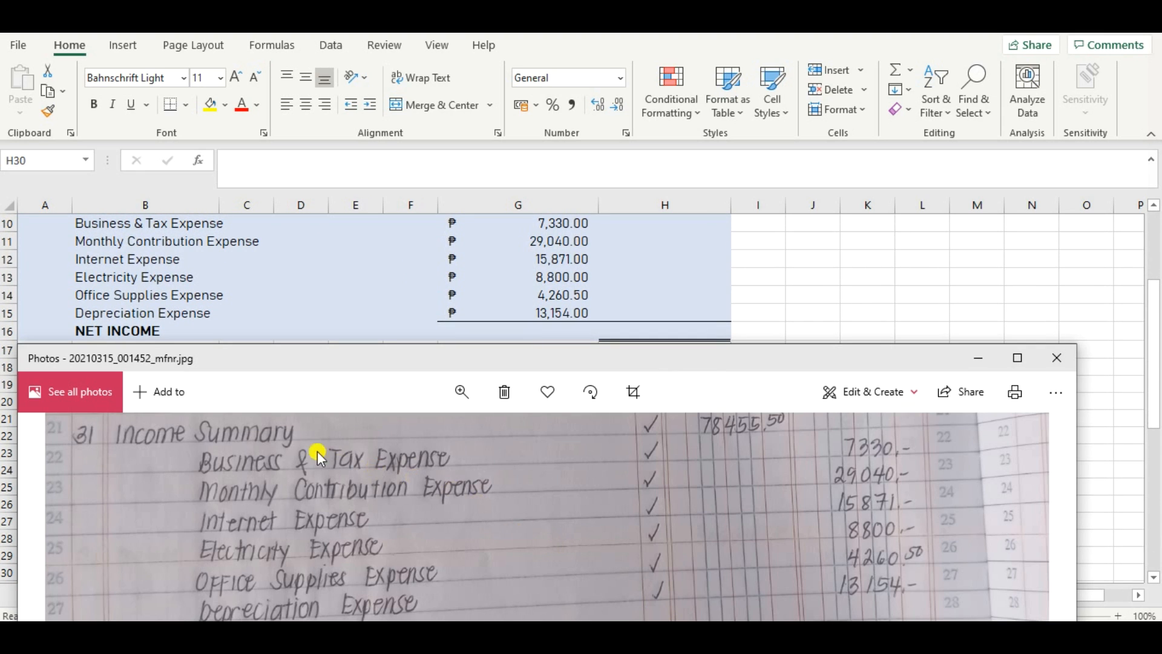
left_click_drag(264, 470, 266, 456)
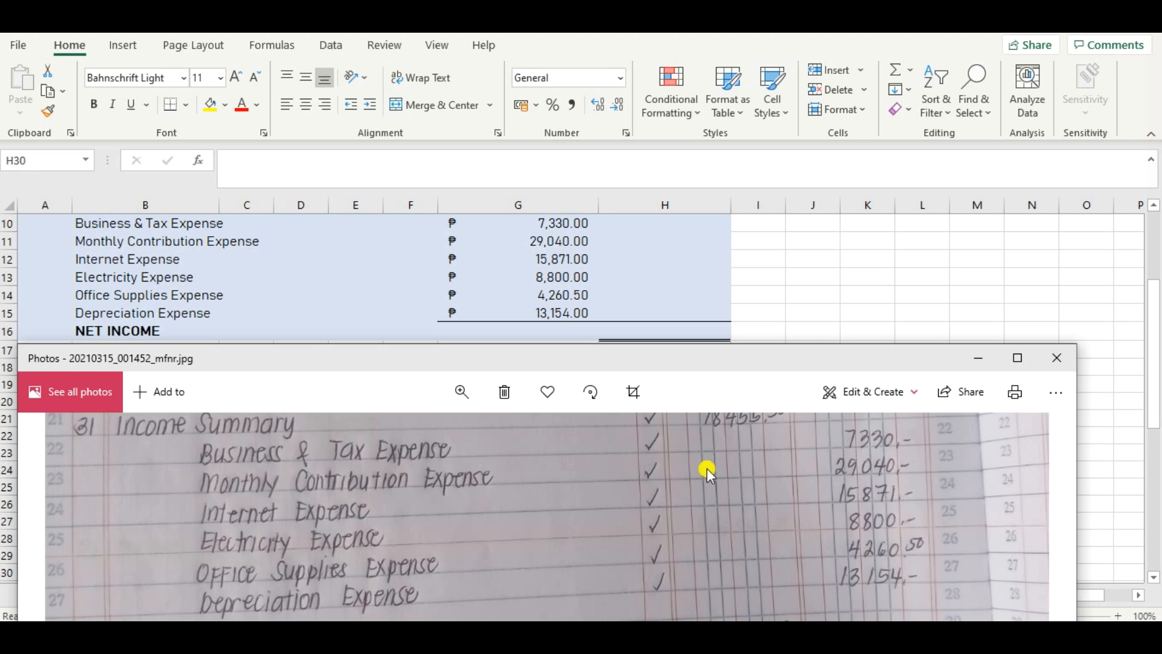
left_click_drag(708, 466, 709, 479)
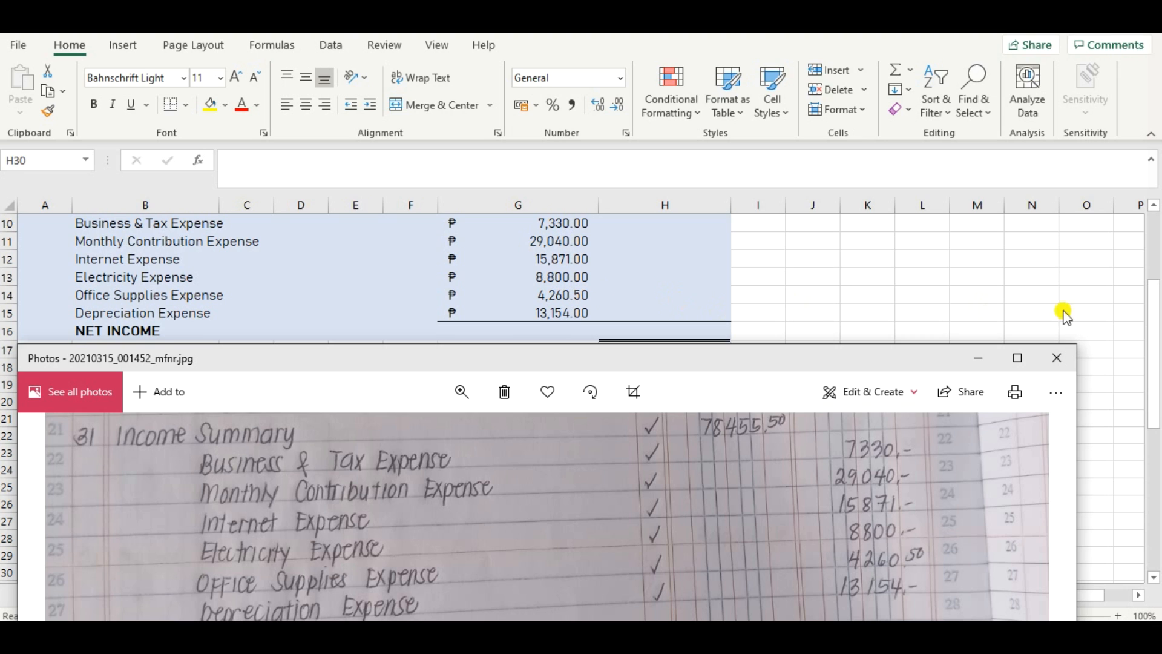
Step: Total the expenses in H15, beside Depreciation Expense, with the formula =sum(G10:G15)
left_click(1156, 363)
left_click_drag(1156, 337, 1156, 281)
left_click(652, 437)
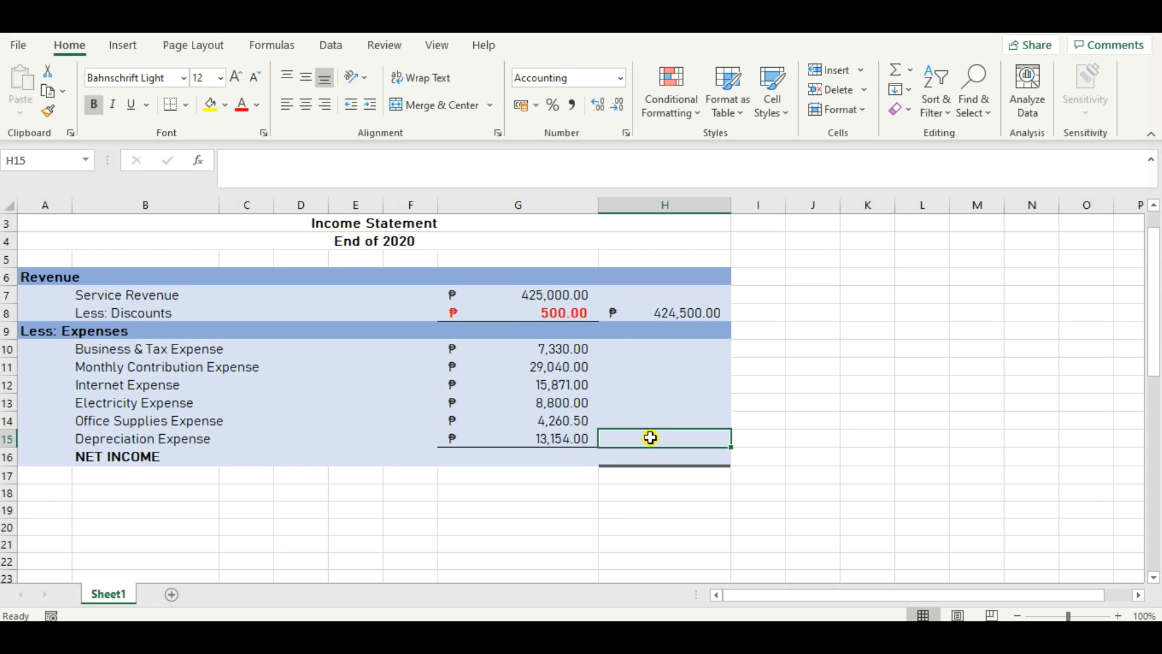
type("=")
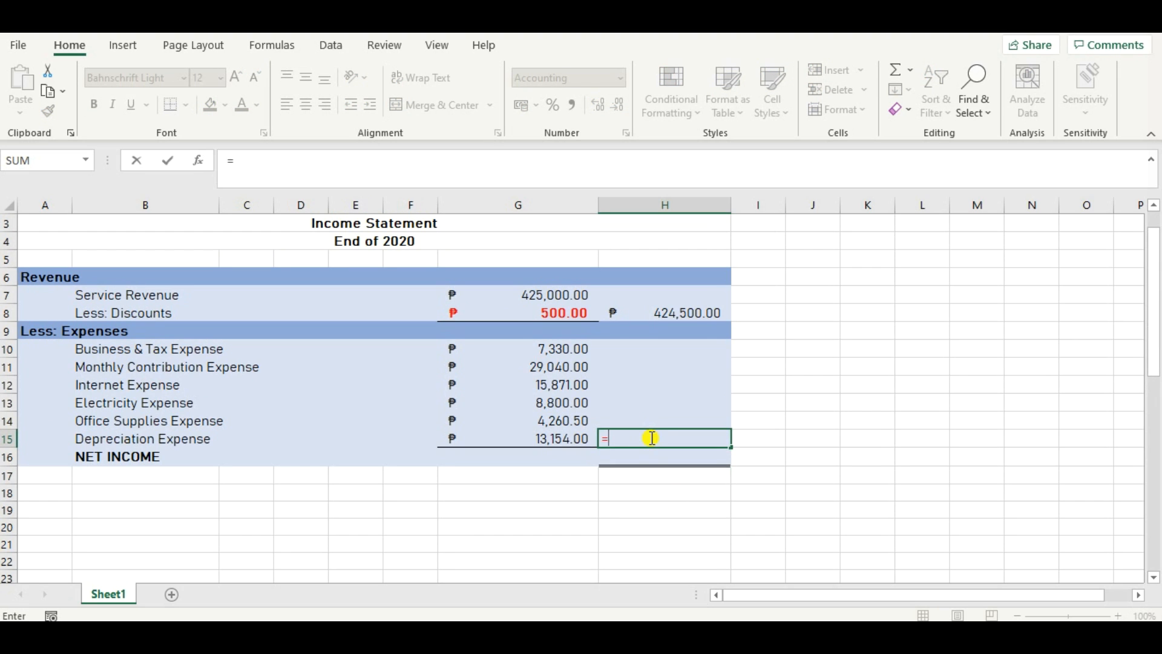
type("x")
key("BackSpace")
type("su")
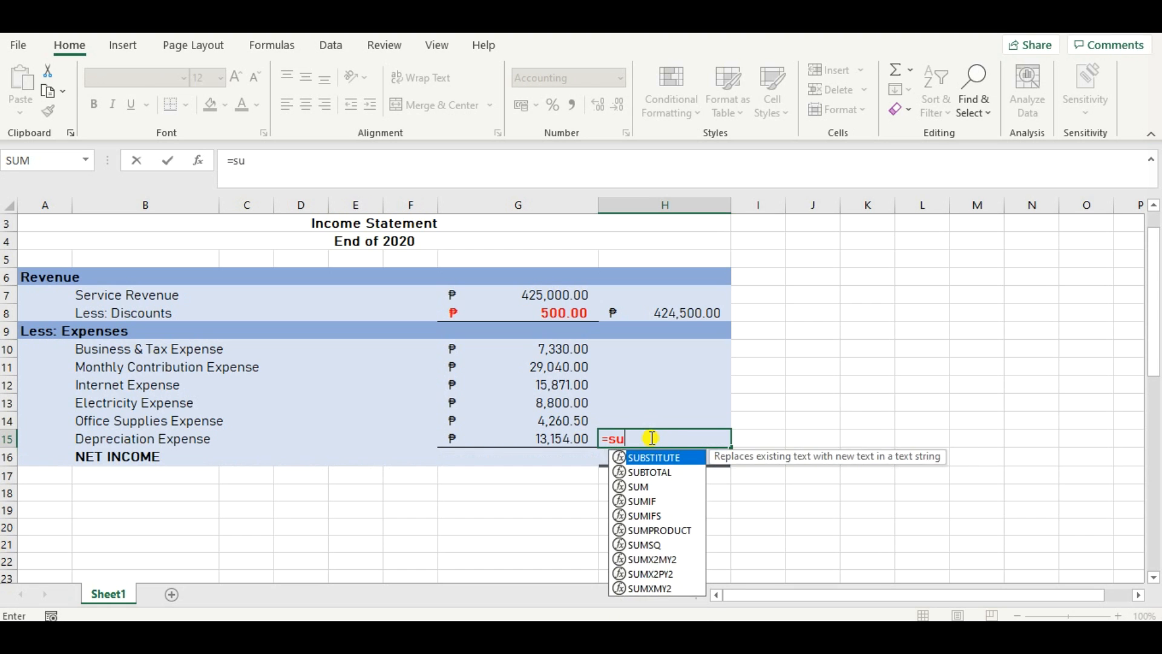
type("m(")
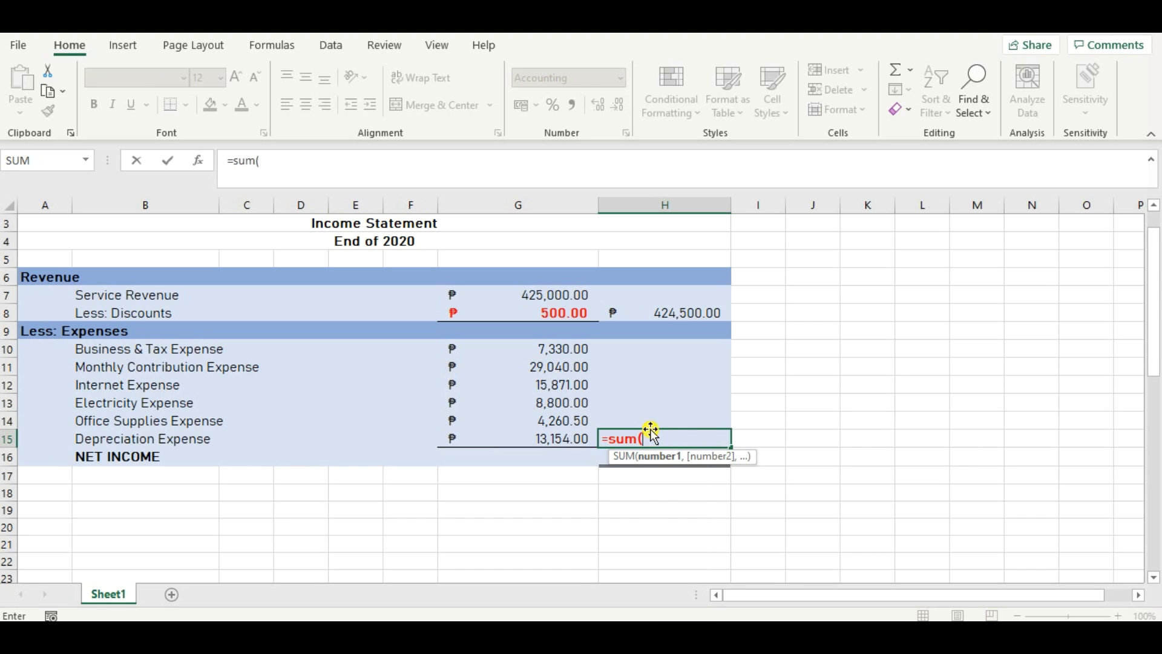
left_click(528, 351)
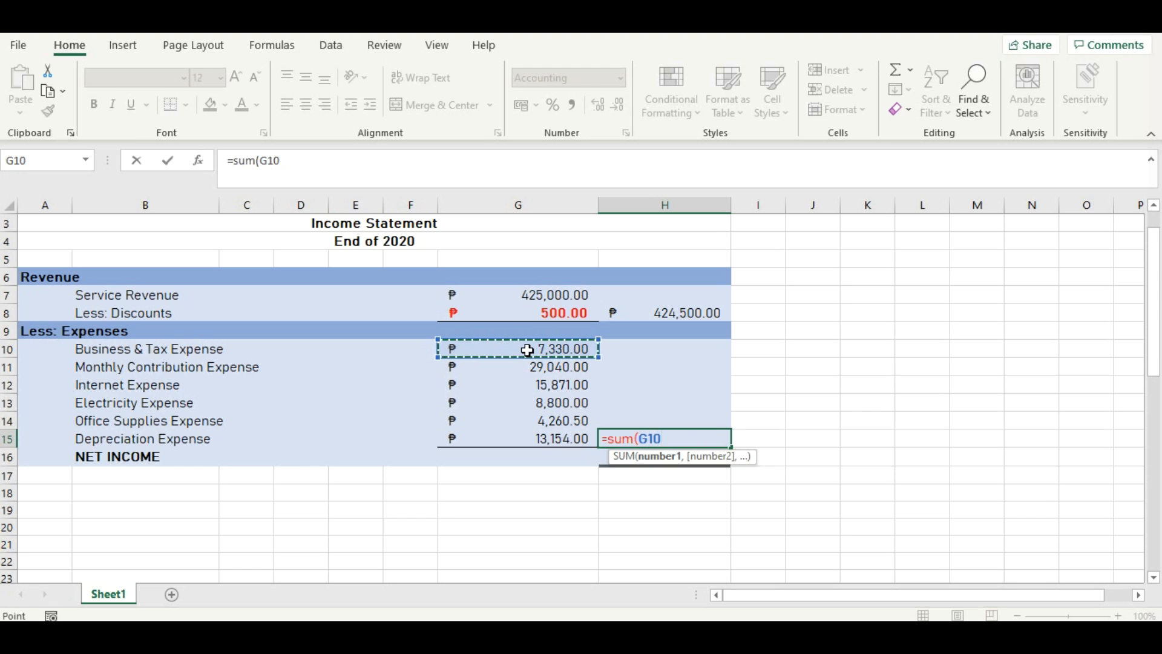
left_click_drag(527, 350, 534, 438)
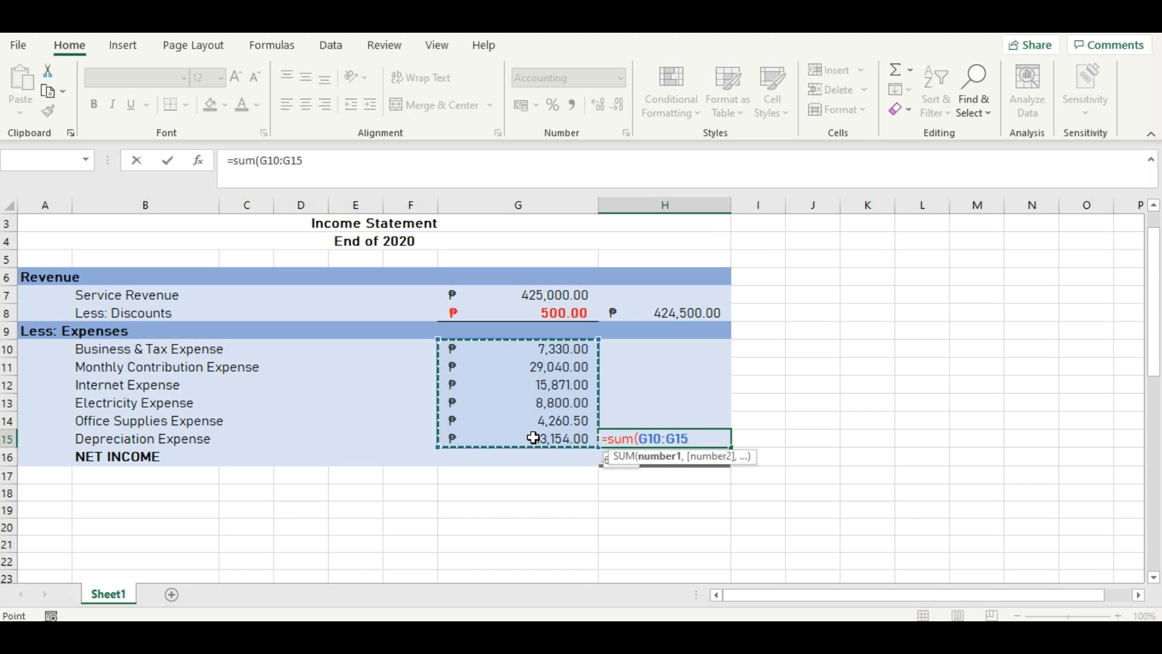
type(")")
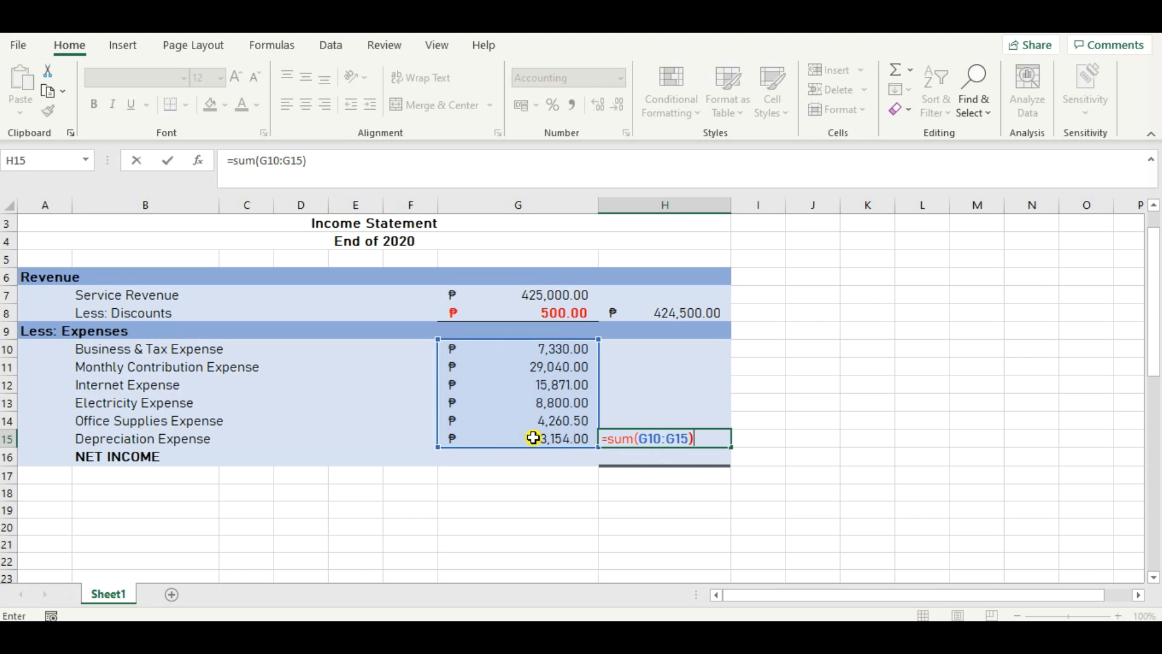
key("Return")
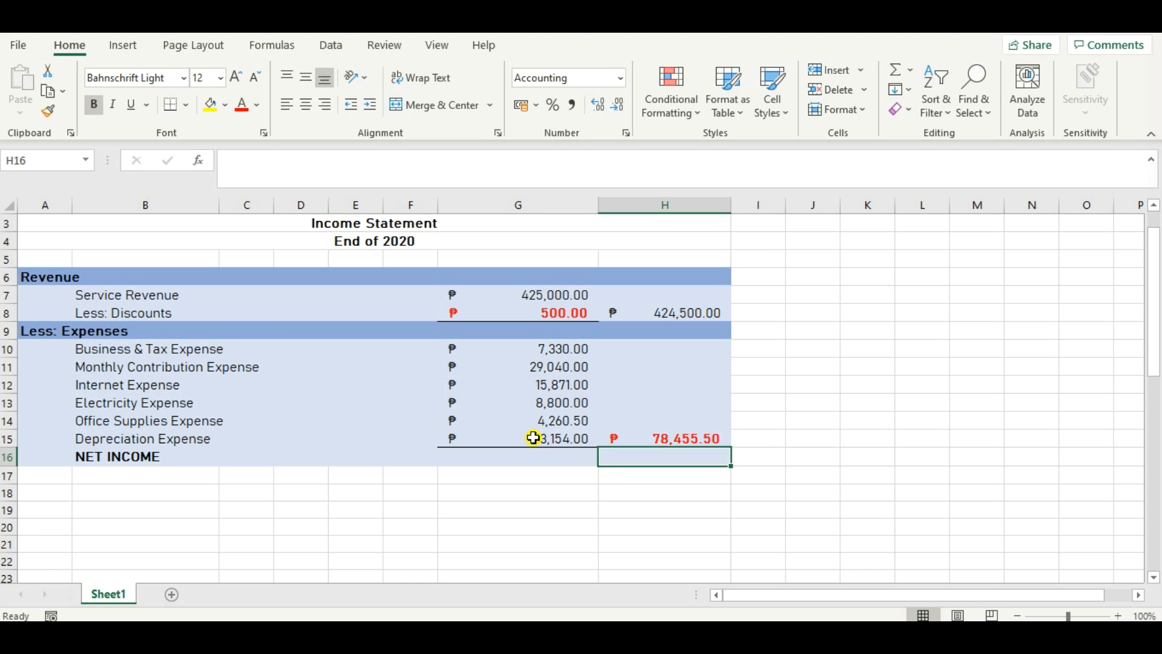
Step: Check the expense total in H15 against the Income Summary debit in the journal photo open in Photos
left_click_drag(1154, 319, 1152, 377)
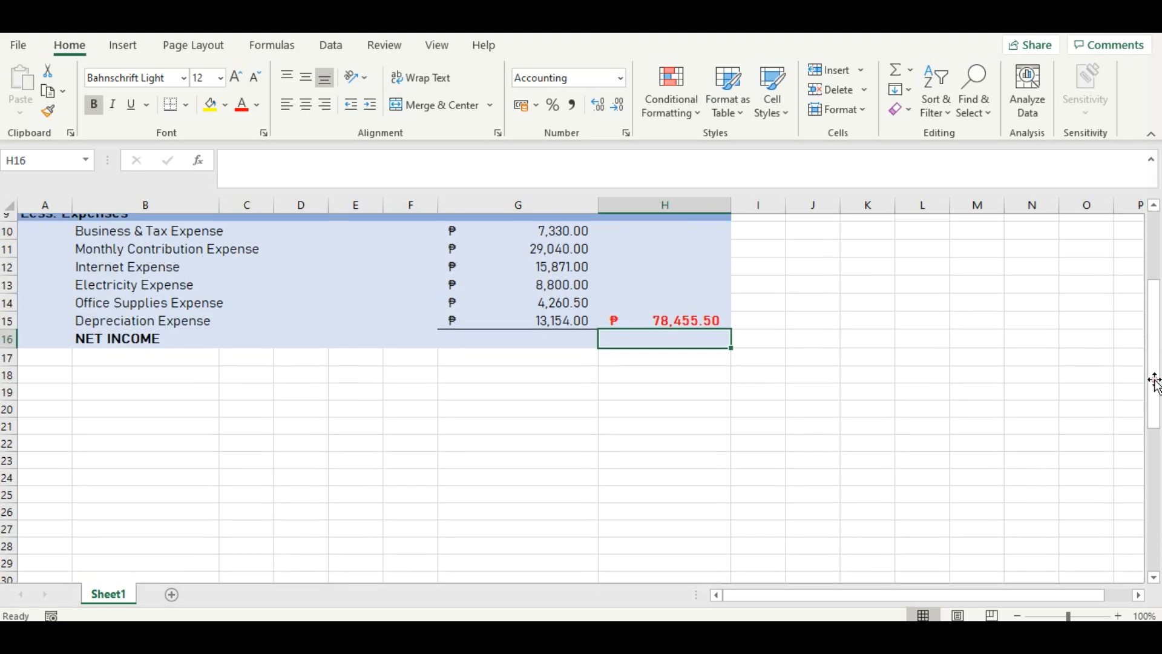
key("alt+Tab")
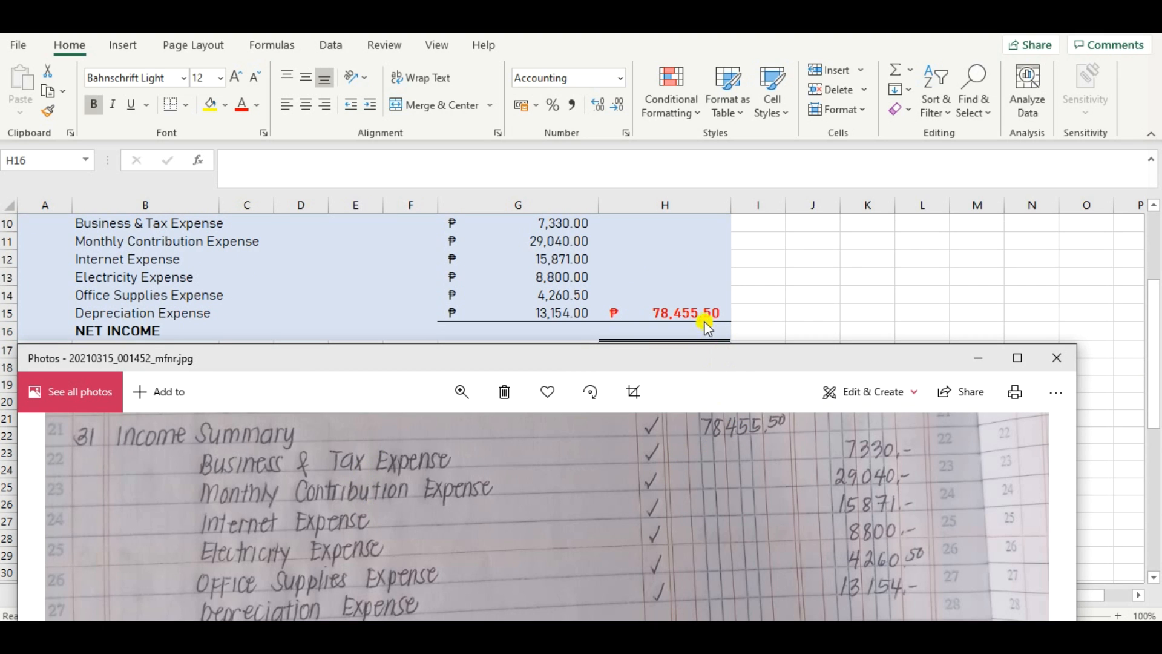
left_click(701, 339)
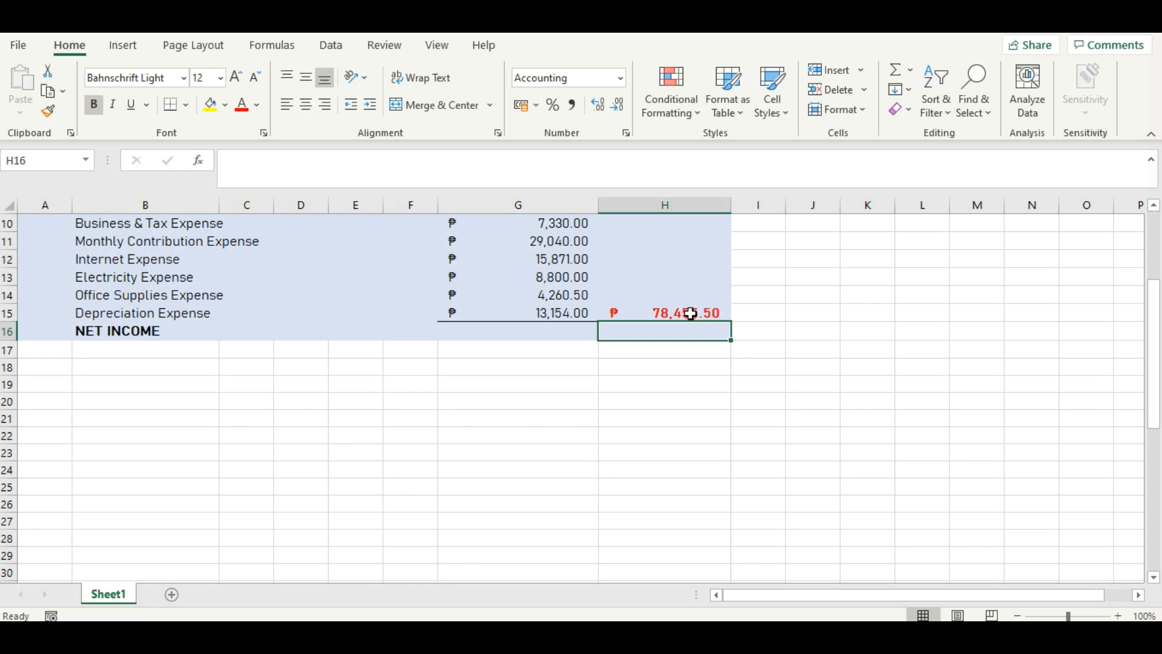
Step: Calculate net income in H16 by subtracting total expenses from net revenue with the formula =H8-H15
key("Up")
key("Up")
key("Up")
key("Up")
key("Up")
key("Up")
key("Up")
key("Up")
key("Up")
key("Up")
key("Up")
key("Up")
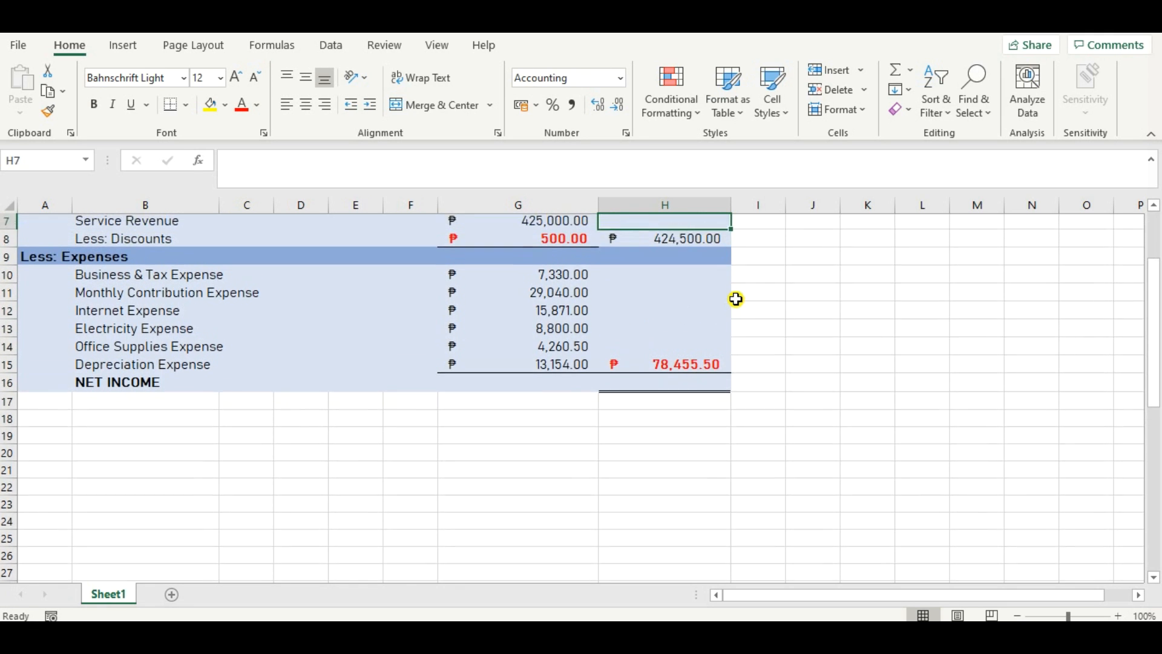
key("Up")
key("Up")
key("Up")
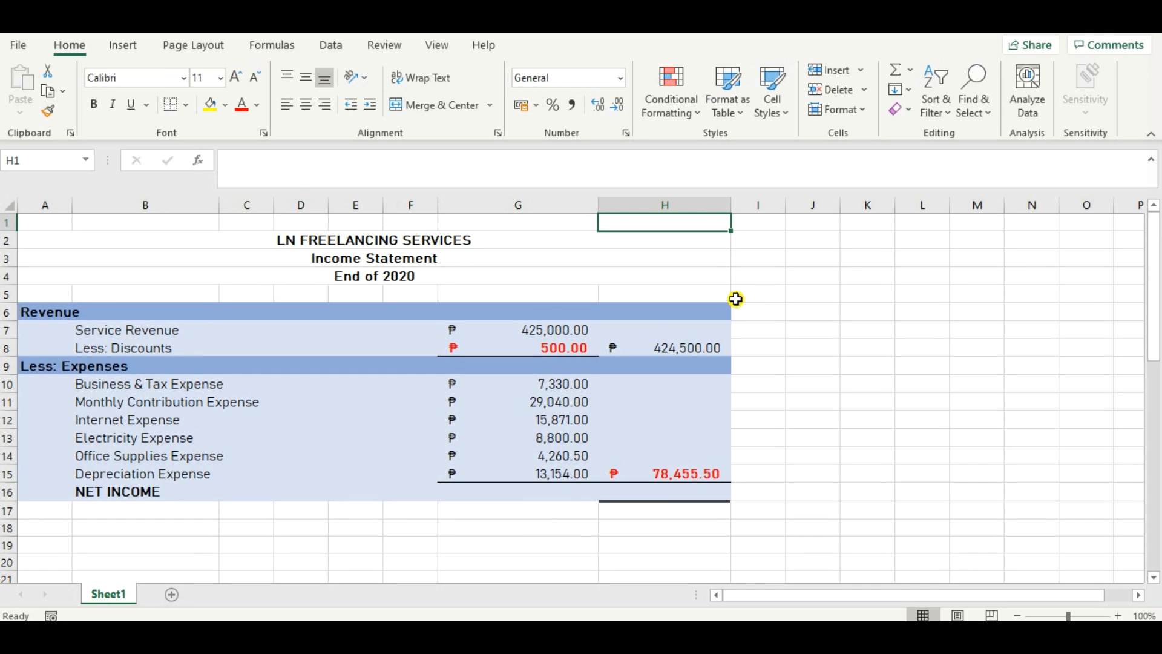
left_click(713, 495)
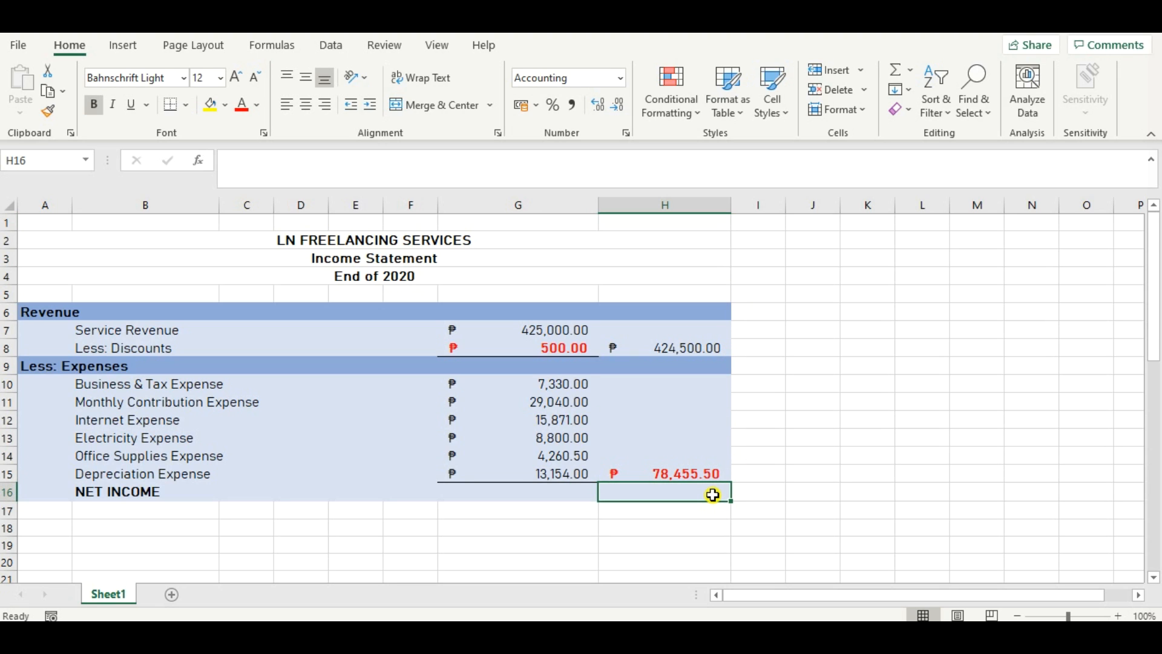
type("=")
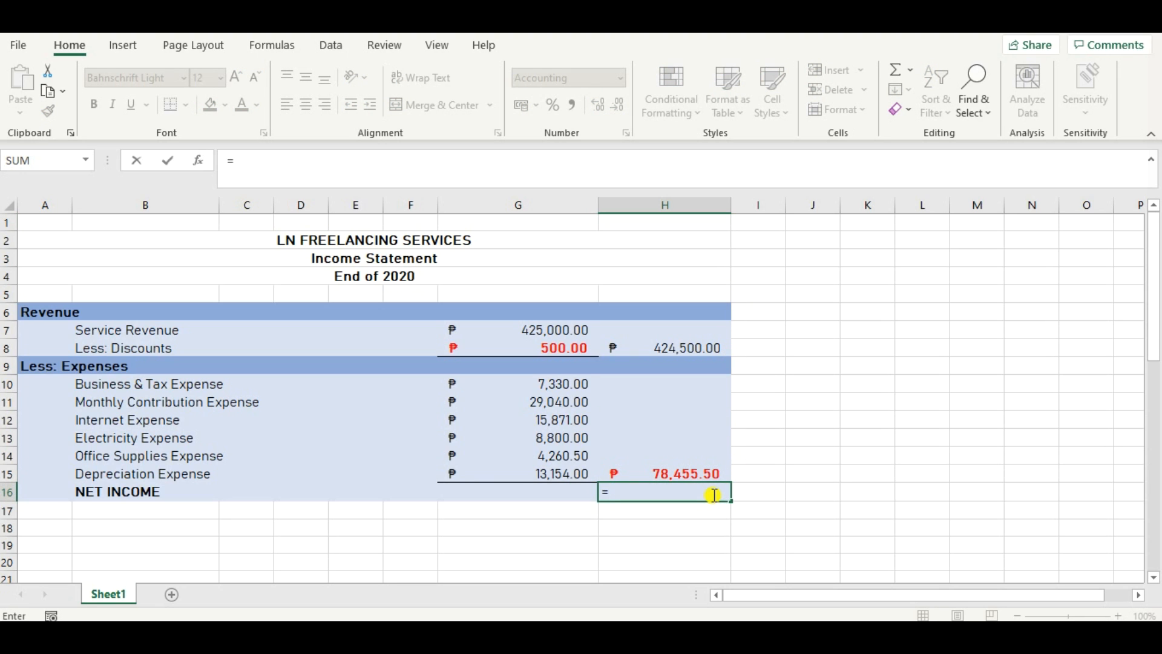
left_click(666, 351)
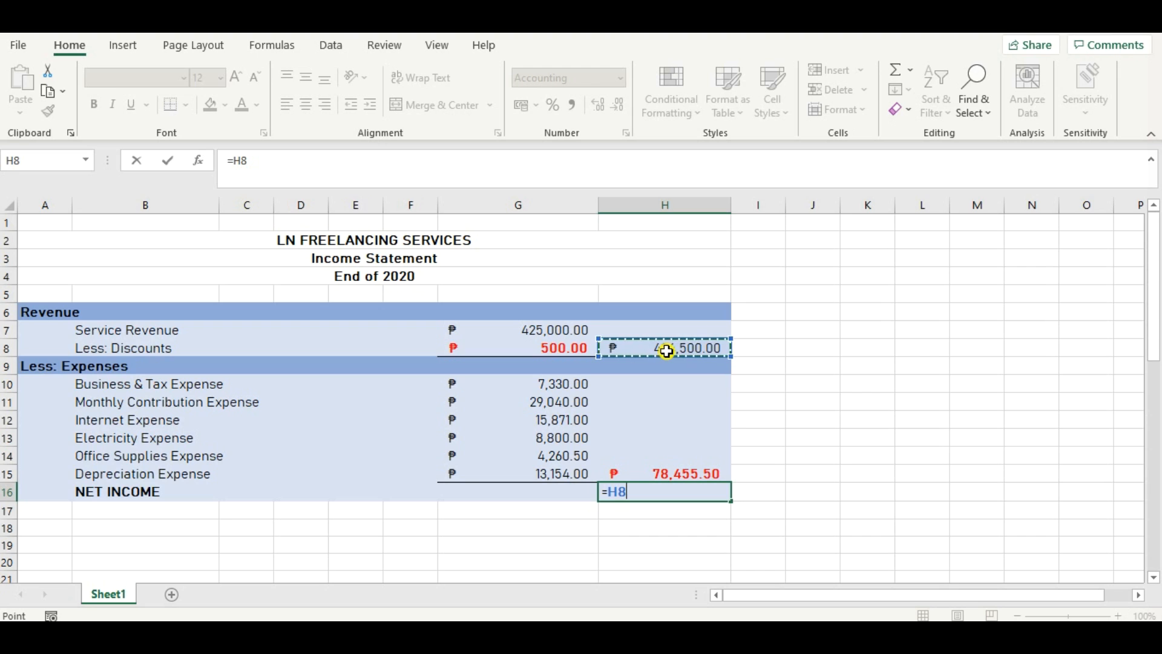
type("-")
left_click(702, 478)
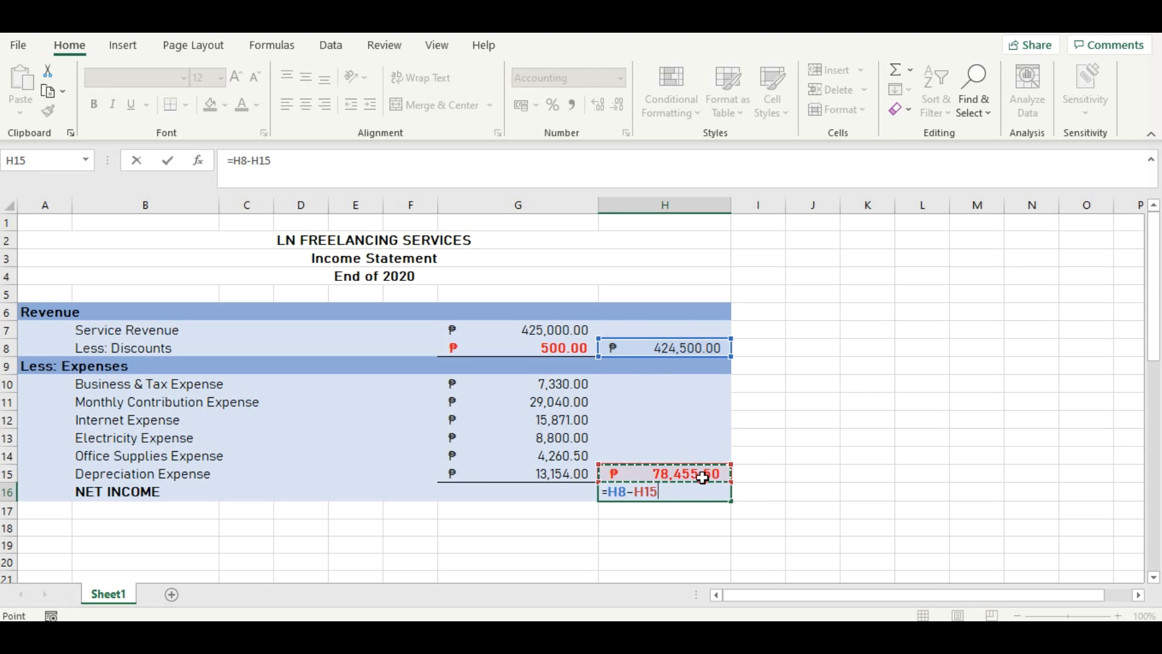
key("Return")
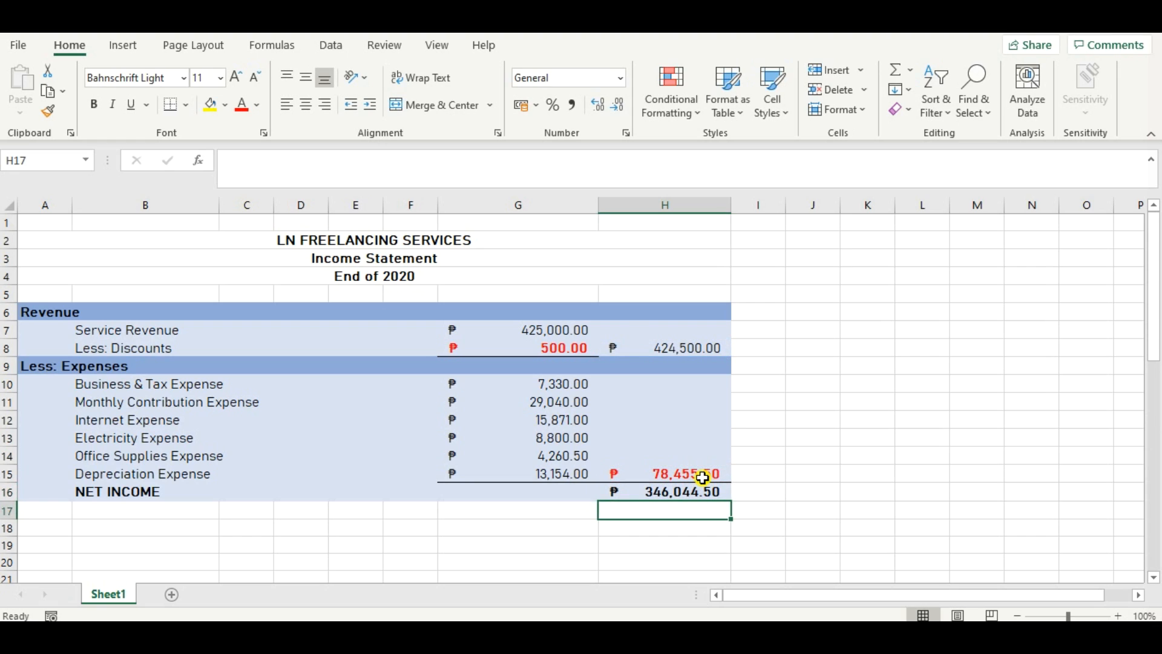
left_click(779, 478)
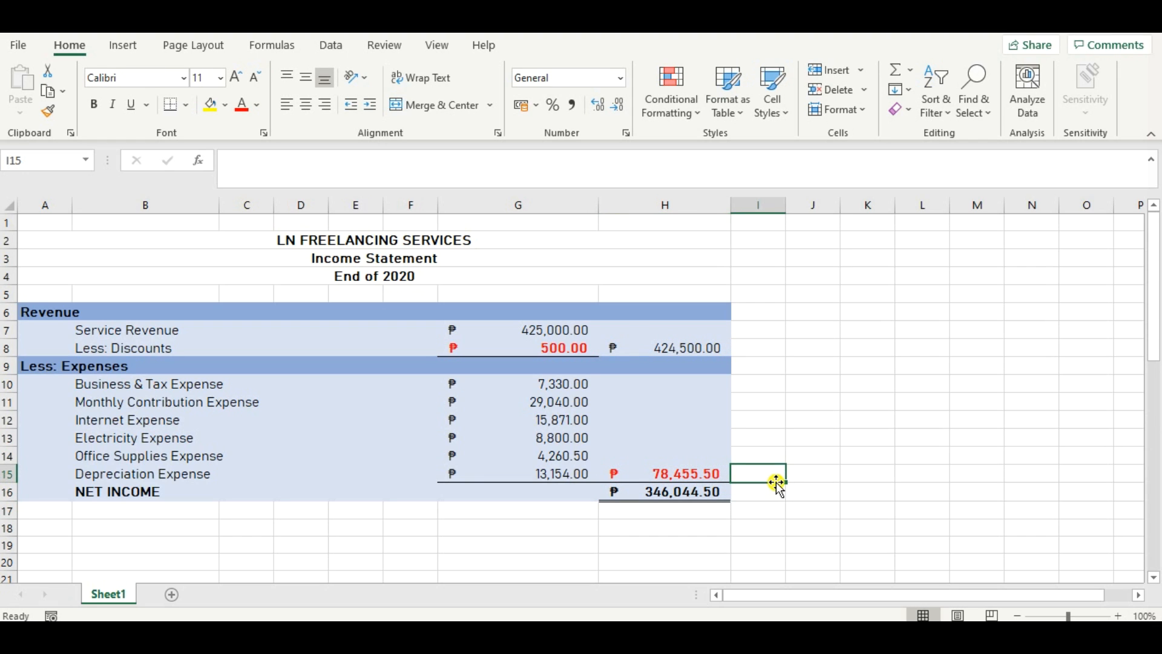